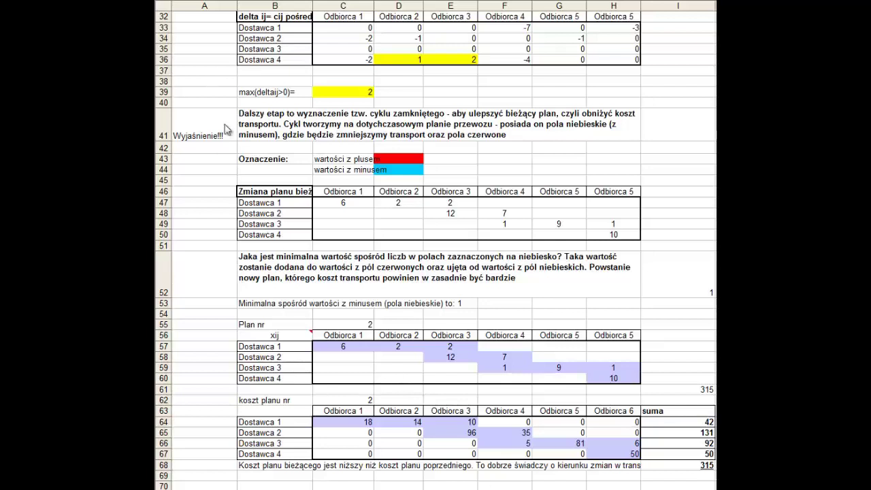
# - Examine the change-plan table in rows 46–50 and the delta table in rows 32–36, including its positive deltas and header formula text
pyautogui.moveTo(256, 203); pyautogui.dragTo(251, 236)
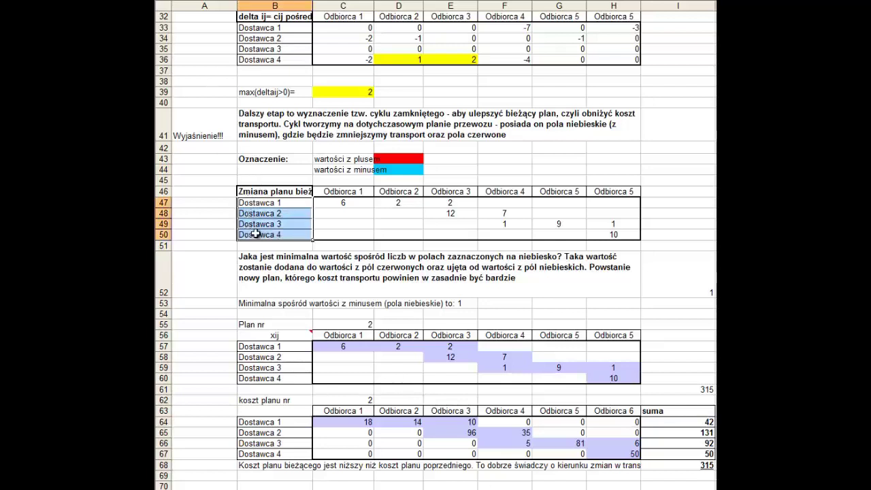
pyautogui.moveTo(333, 191); pyautogui.dragTo(621, 192)
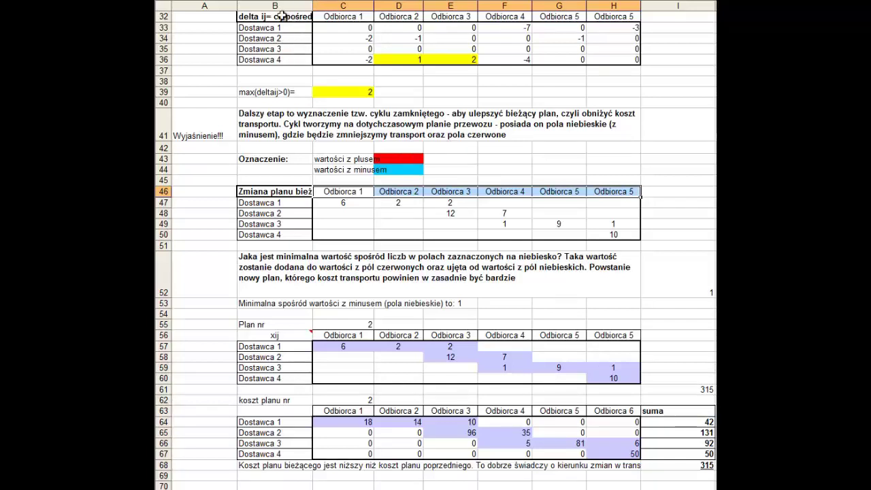
pyautogui.moveTo(282, 15); pyautogui.dragTo(603, 58)
pyautogui.click(419, 60)
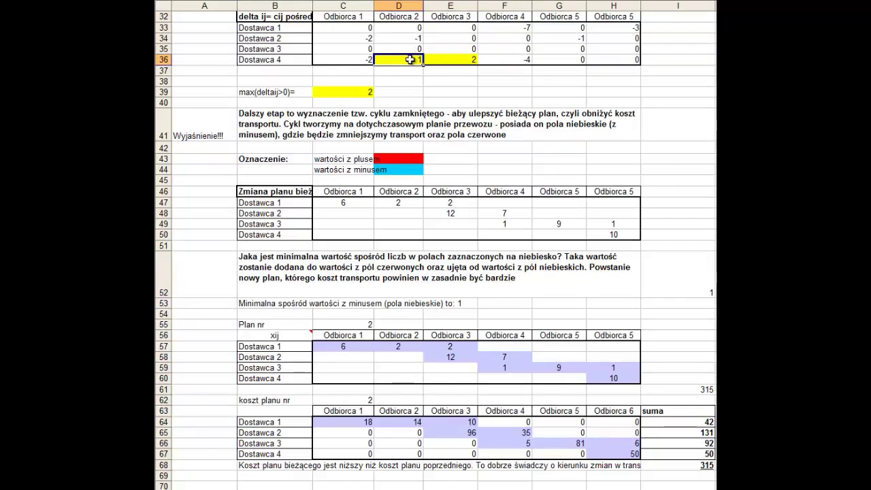
pyautogui.click(452, 58)
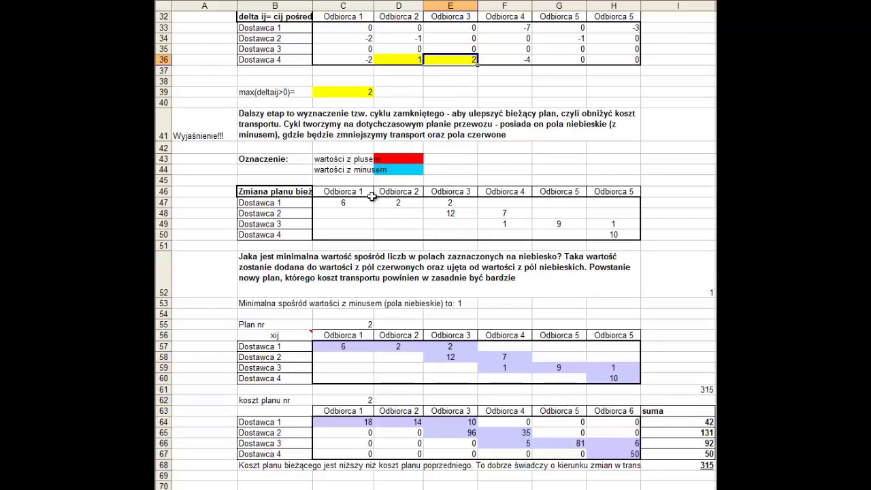
pyautogui.click(275, 191)
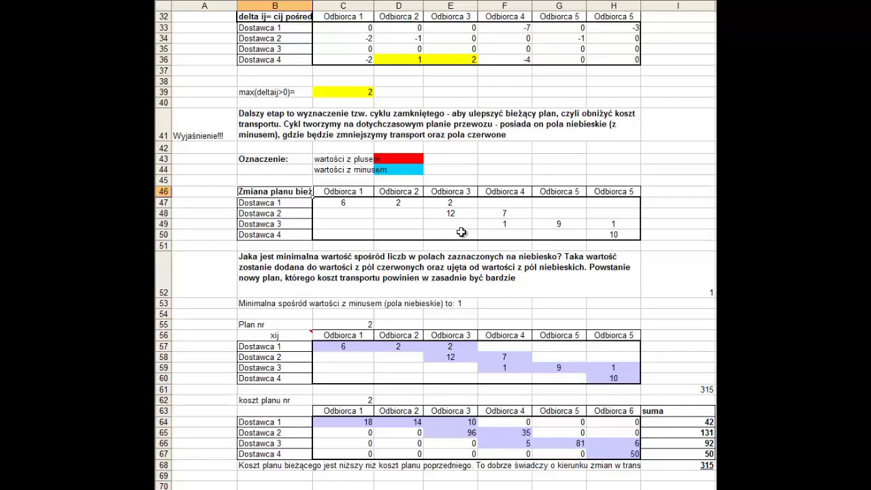
pyautogui.click(467, 60)
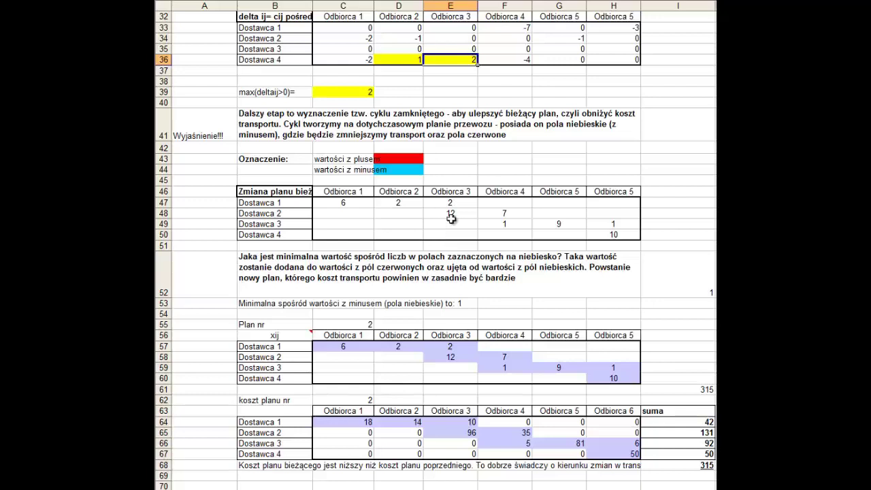
pyautogui.doubleClick(296, 19)
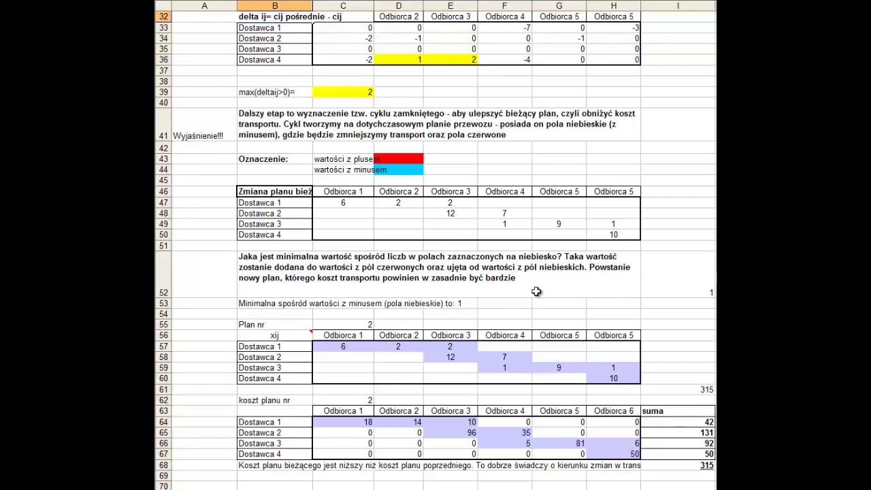
pyautogui.press('Escape')
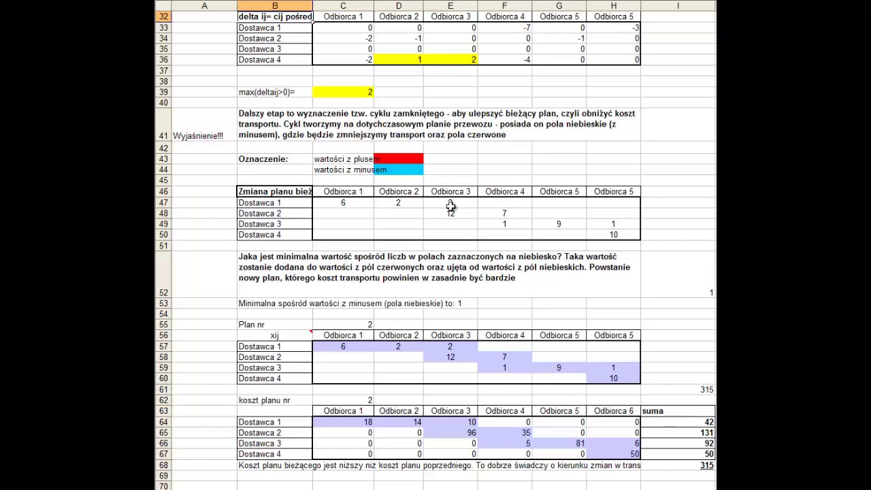
# - Fill the empty Dostawca 4 / Odbiorca 3 cell (E50) of the change-plan table with red to mark a plus field
pyautogui.click(451, 233)
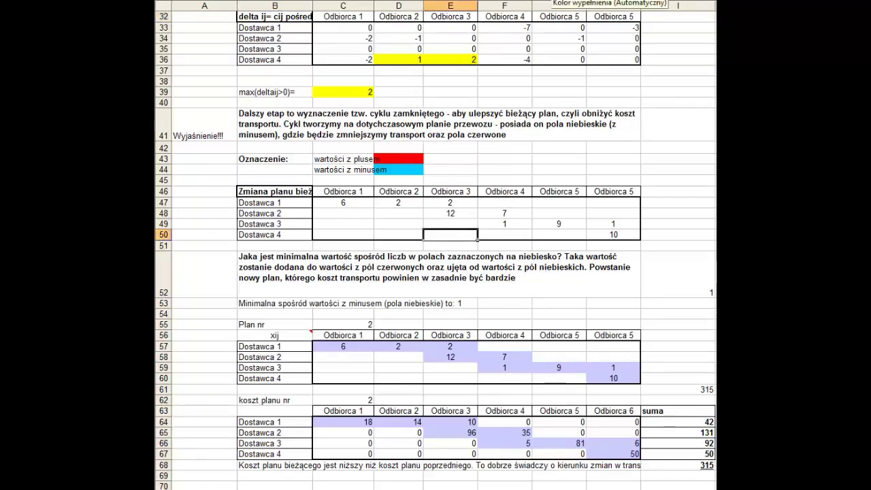
pyautogui.click(612, 1)
pyautogui.click(538, 35)
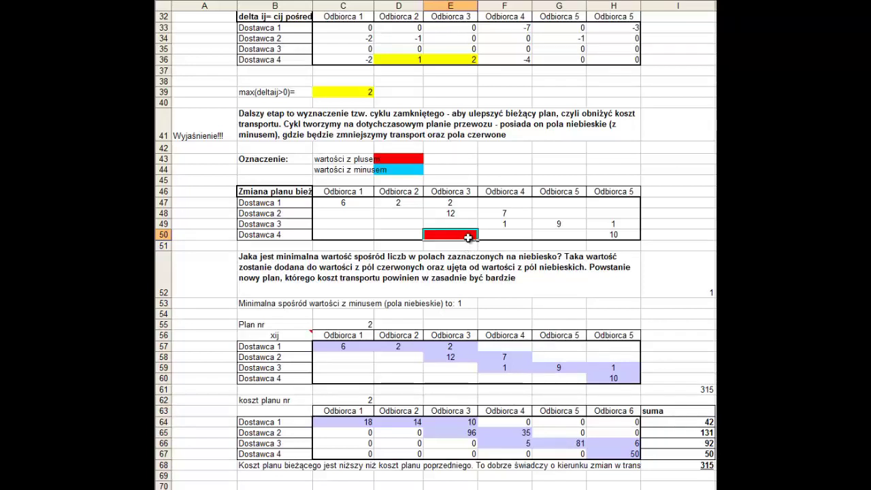
# - Examine the Odbiorca 3 cells E47 to E49 of the change-plan table as candidates for the cycle
pyautogui.click(457, 213)
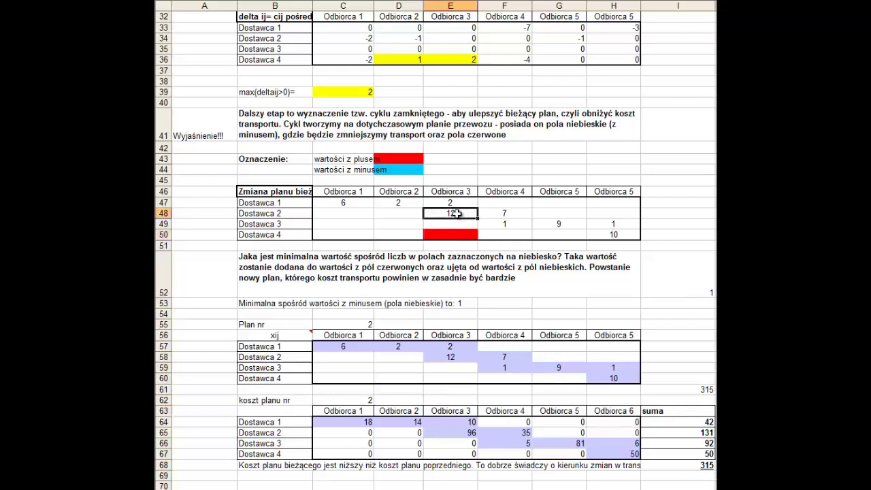
pyautogui.click(456, 203)
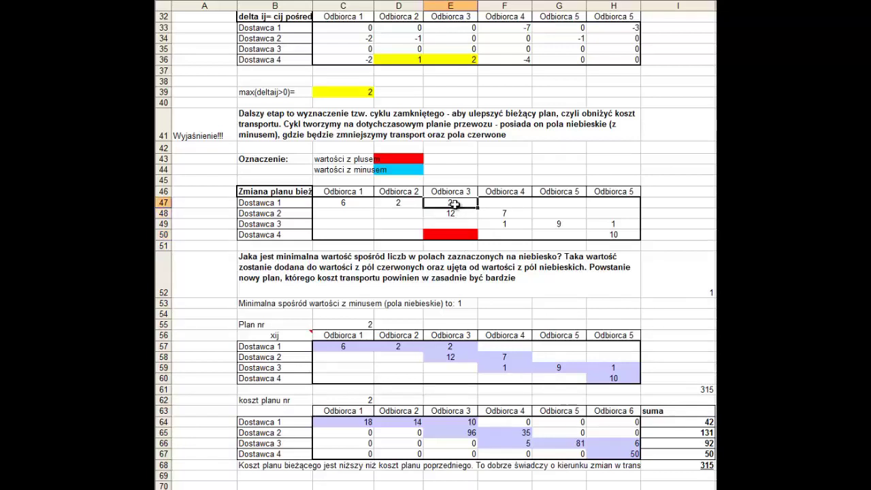
pyautogui.click(450, 223)
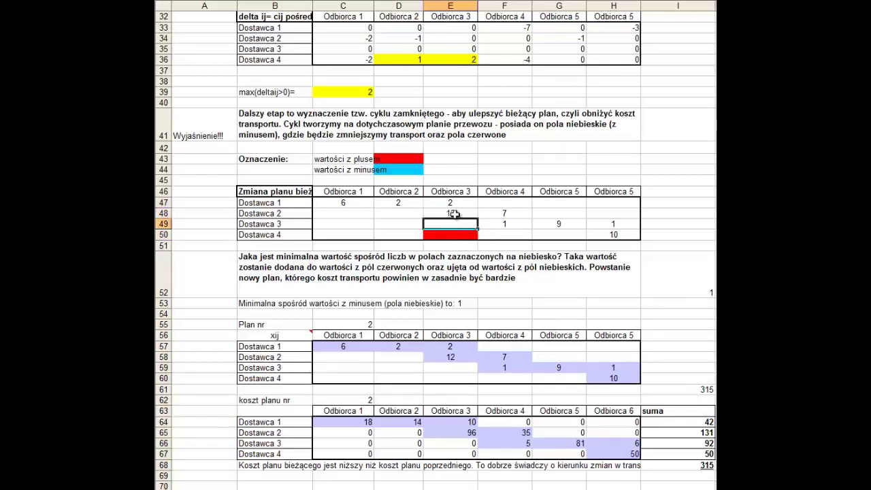
pyautogui.click(456, 212)
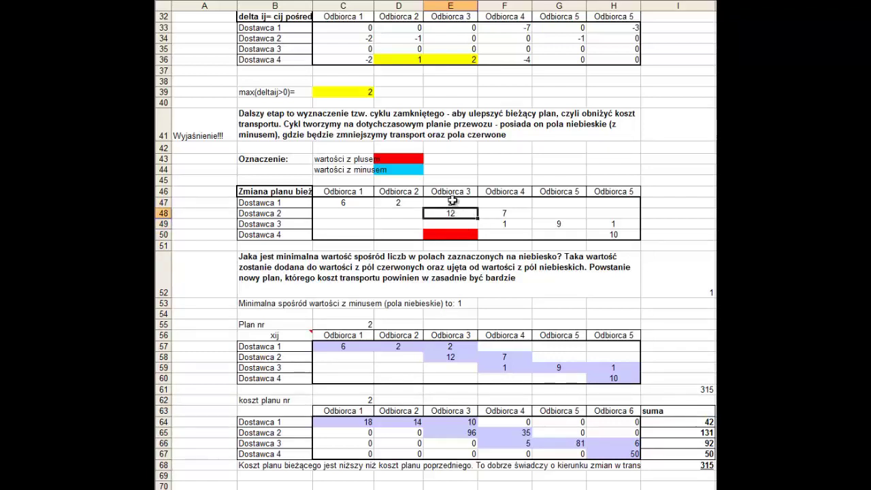
pyautogui.click(453, 201)
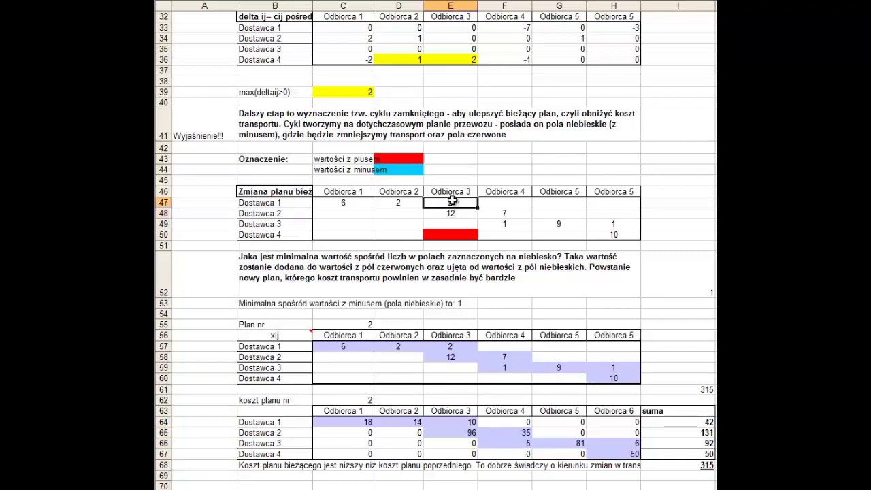
pyautogui.write('2')
pyautogui.click(343, 203)
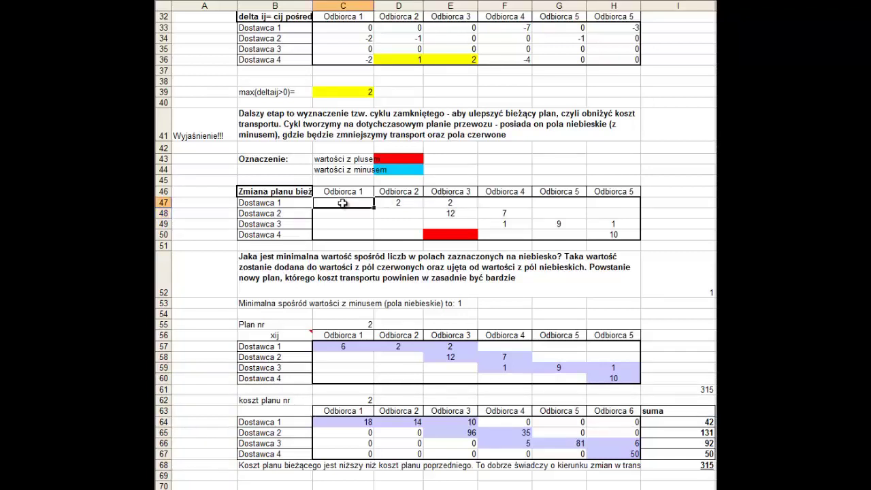
pyautogui.press('Delete')
pyautogui.hotkey('ctrl', 'z')
pyautogui.click(340, 236)
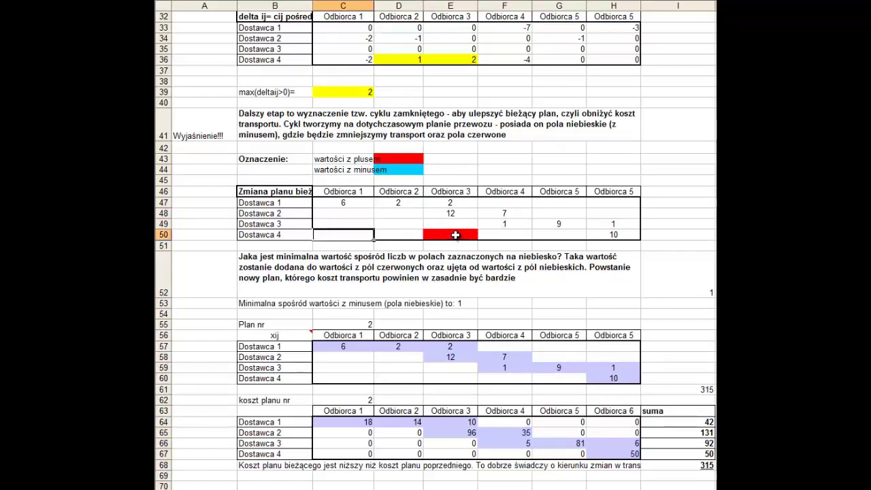
# - Fill H50 (Dostawca 4) of the change-plan table with blue as a minus field and H49 (Dostawca 3) with red as a plus field
pyautogui.click(456, 235)
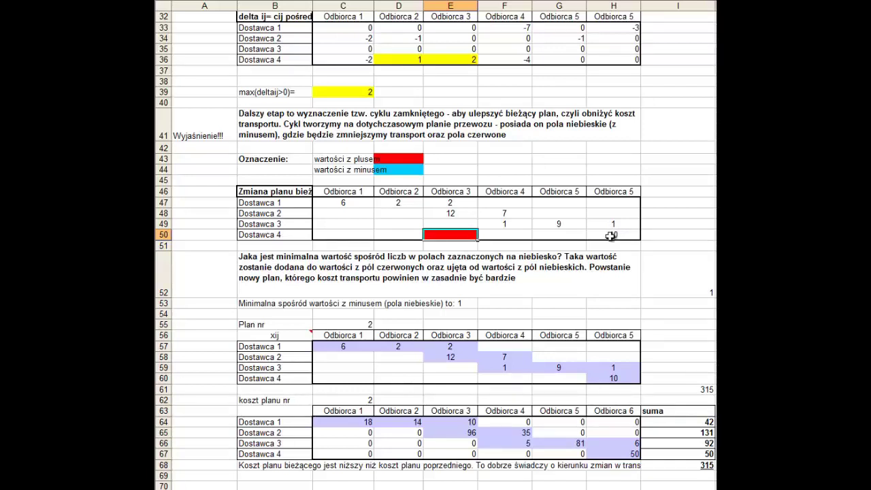
pyautogui.click(611, 234)
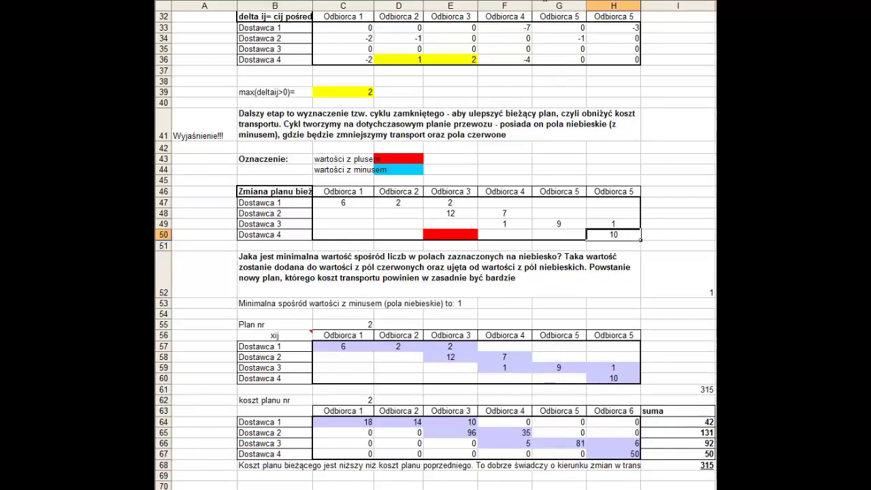
pyautogui.click(557, 0)
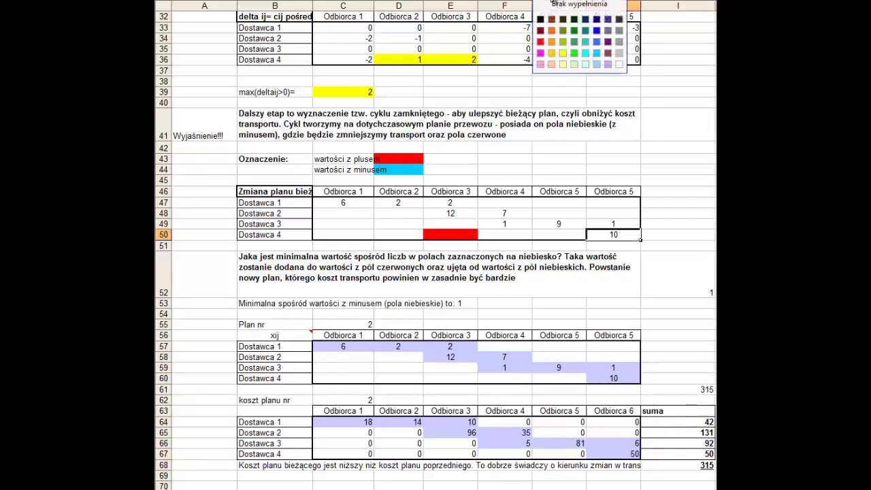
pyautogui.click(602, 63)
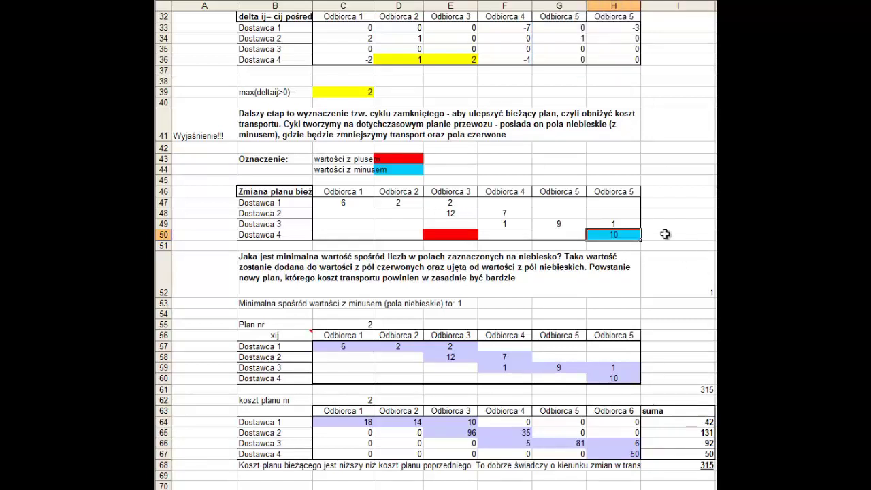
pyautogui.click(614, 225)
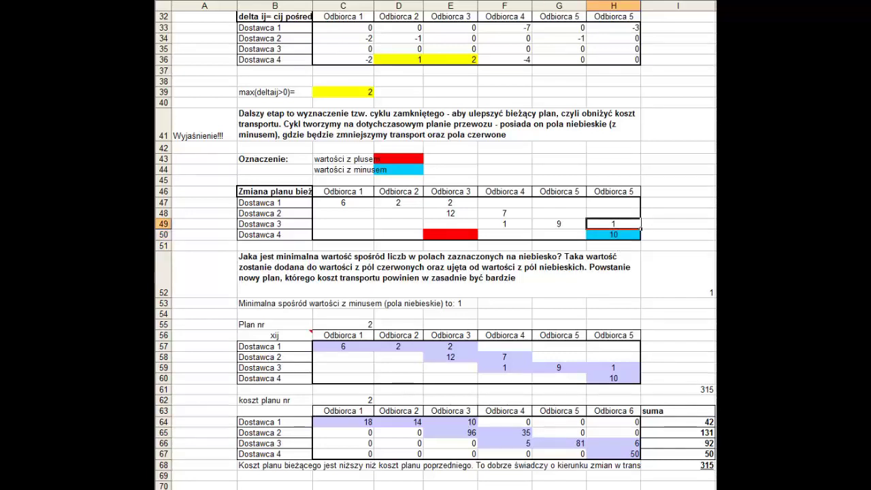
pyautogui.click(565, 0)
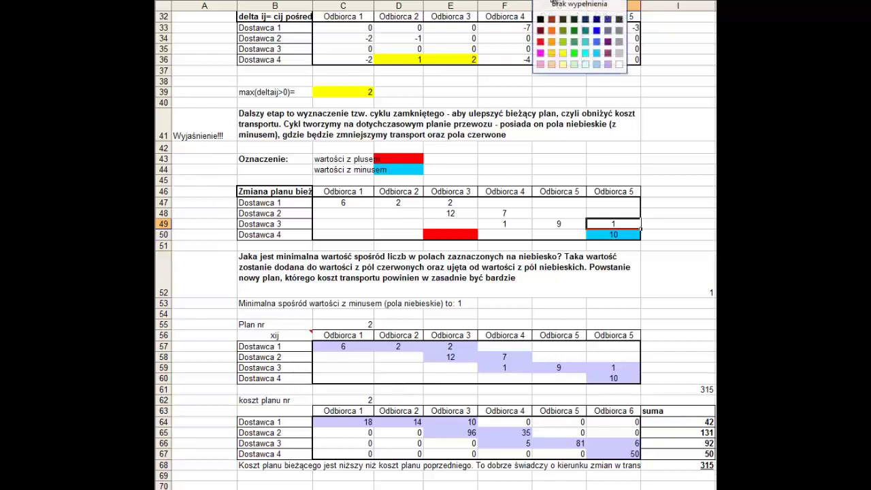
pyautogui.click(541, 43)
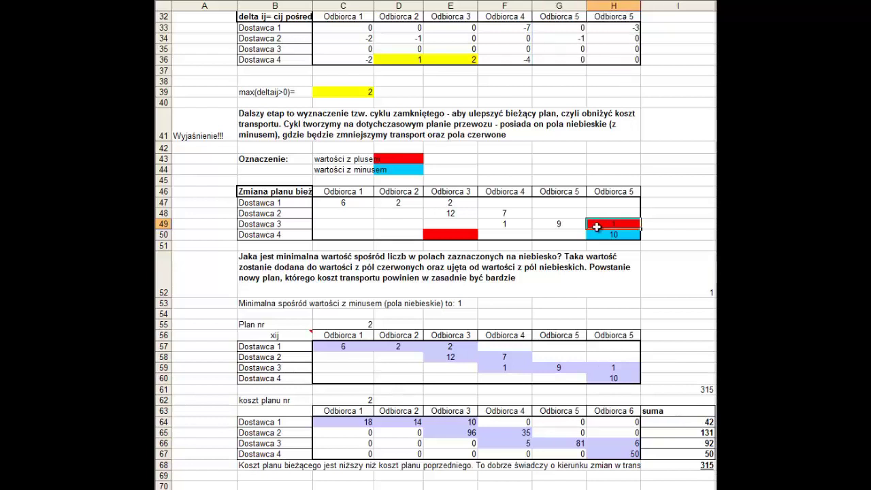
# - Fill the Dostawca 3 / Odbiorca 4 cell (F49) of the change-plan table with blue to mark a minus field
pyautogui.click(550, 225)
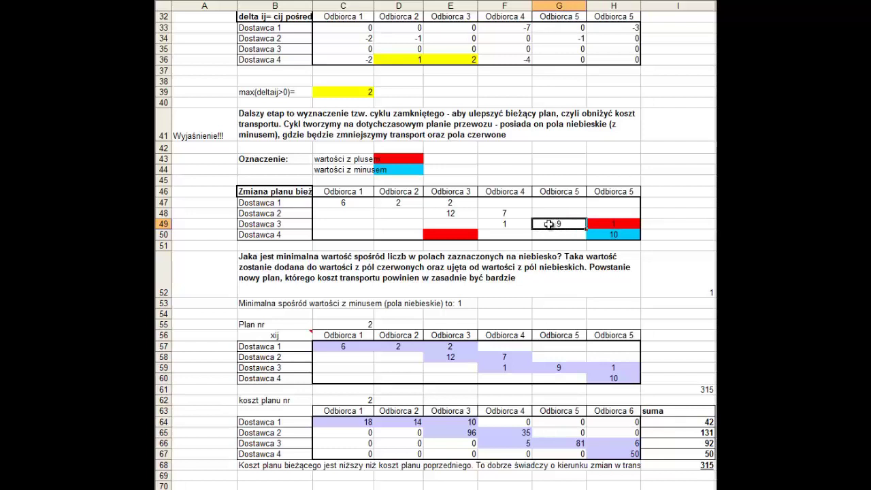
pyautogui.click(512, 226)
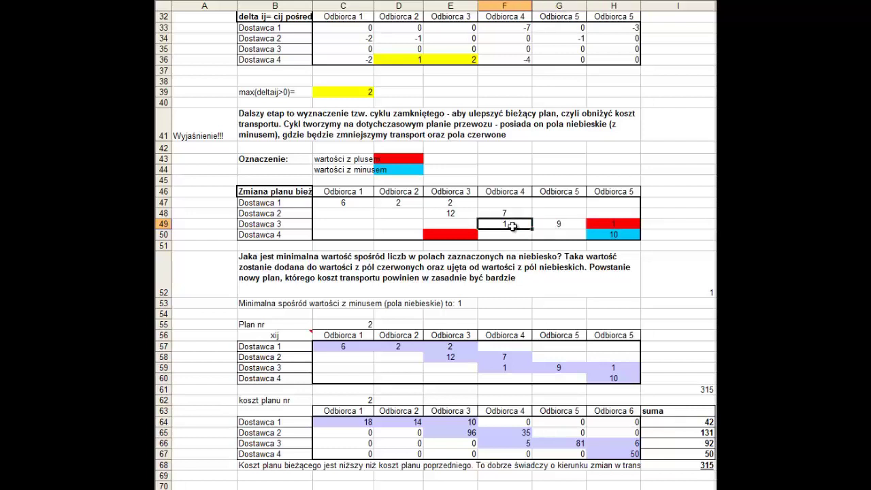
pyautogui.click(563, 226)
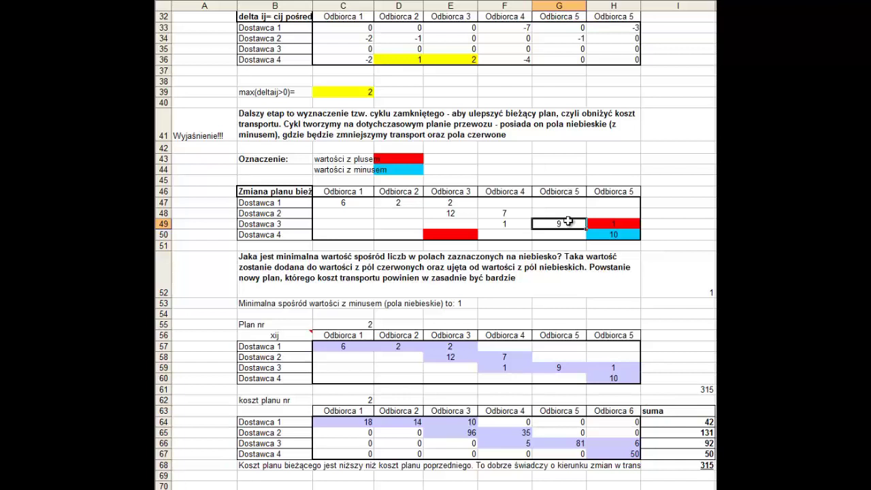
pyautogui.click(495, 224)
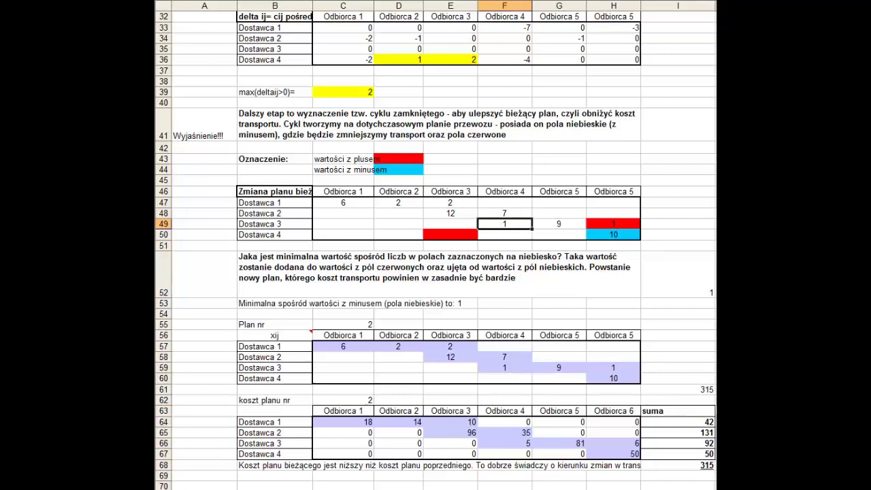
pyautogui.click(553, 0)
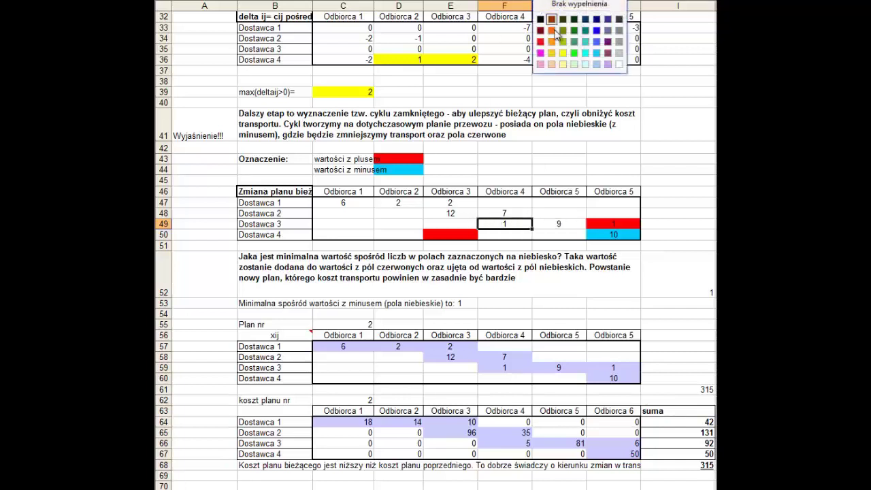
pyautogui.click(596, 52)
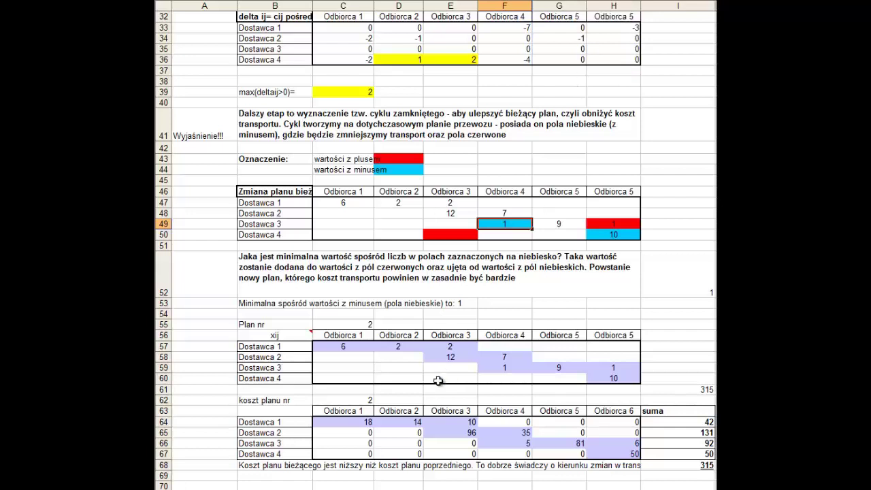
# - Complete the cycle in the Dostawca 2 row by filling F48 (Odbiorca 4) with red and E48 (Odbiorca 3) with blue
pyautogui.click(503, 214)
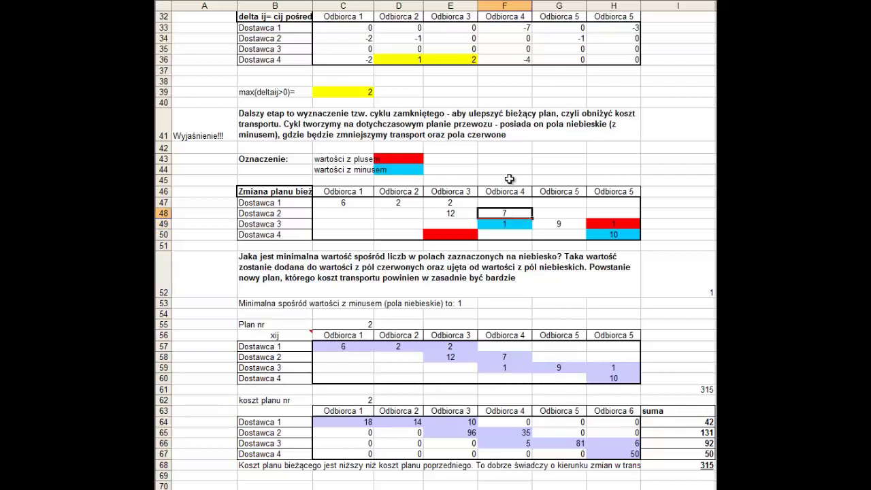
pyautogui.click(552, 0)
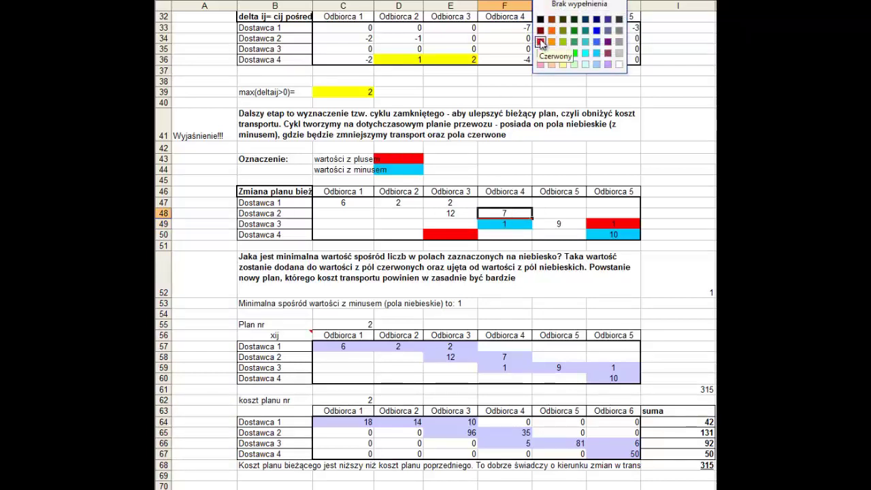
pyautogui.click(541, 42)
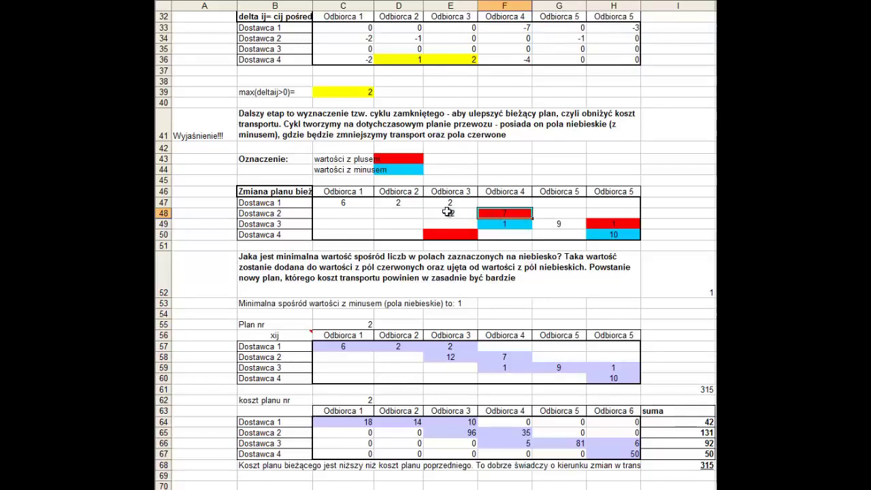
pyautogui.click(448, 212)
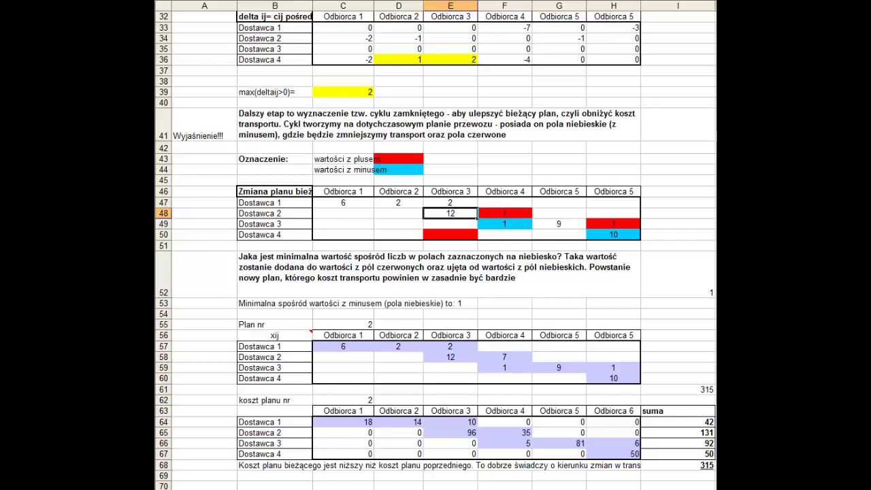
pyautogui.click(538, 1)
pyautogui.click(594, 63)
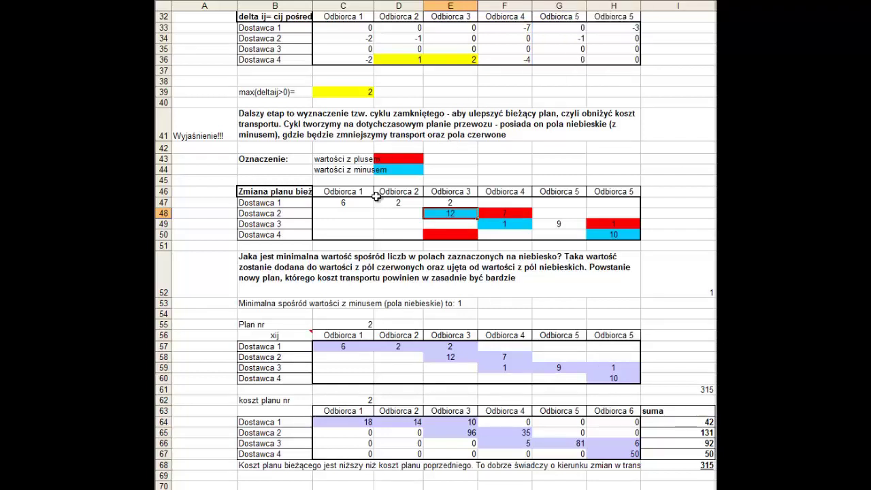
# - Review the closed cycle in the change-plan table, checking the red and blue cells across the Dostawca 2 to Dostawca 4 rows
pyautogui.moveTo(286, 217); pyautogui.dragTo(619, 213)
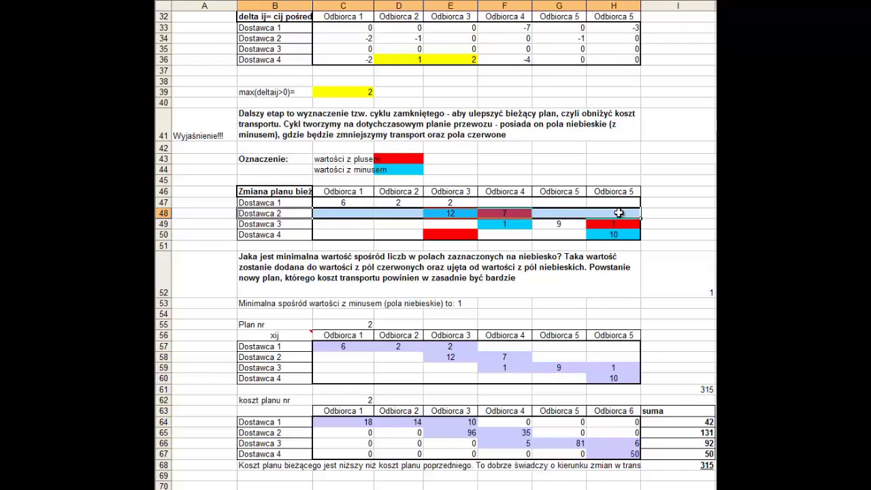
pyautogui.click(451, 213)
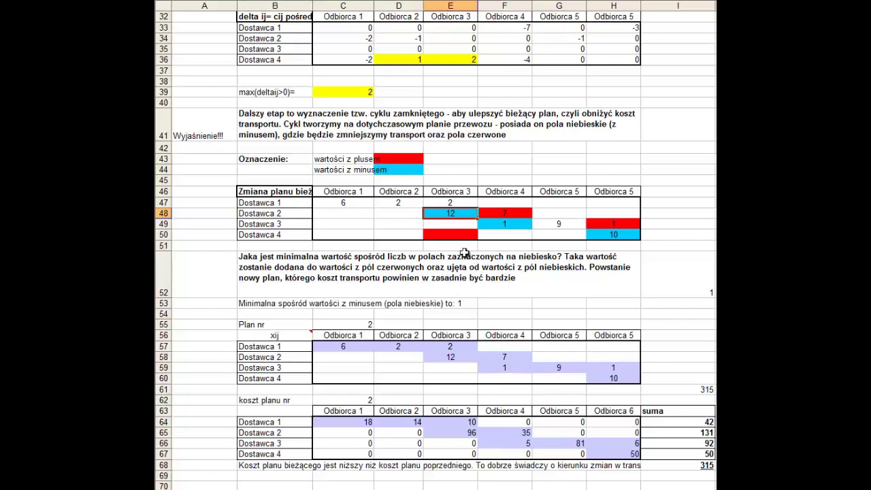
pyautogui.click(460, 233)
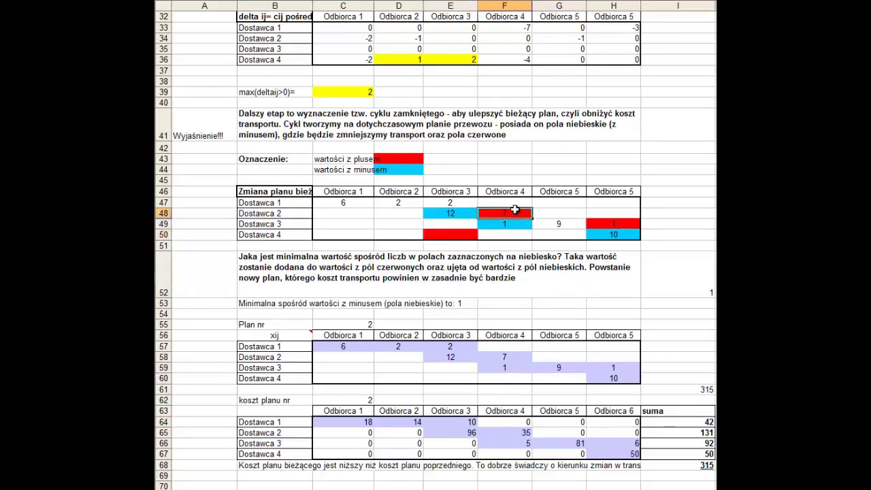
pyautogui.click(599, 223)
pyautogui.click(446, 212)
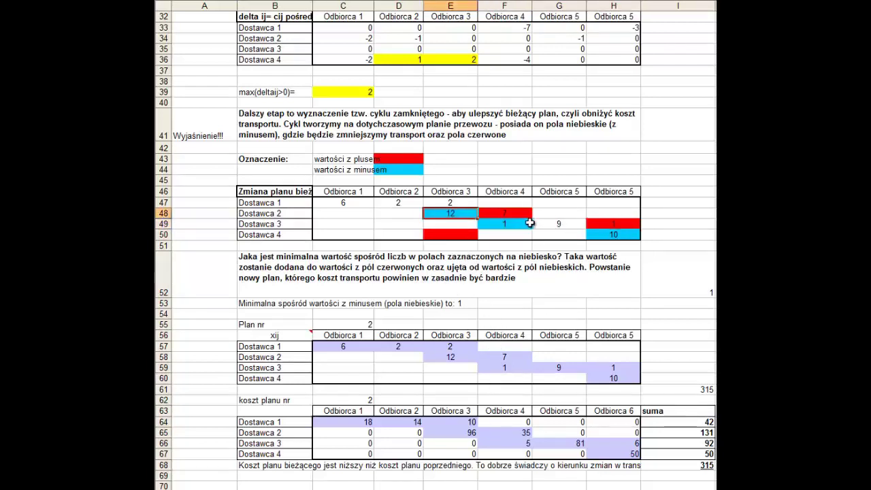
pyautogui.click(530, 224)
pyautogui.click(621, 233)
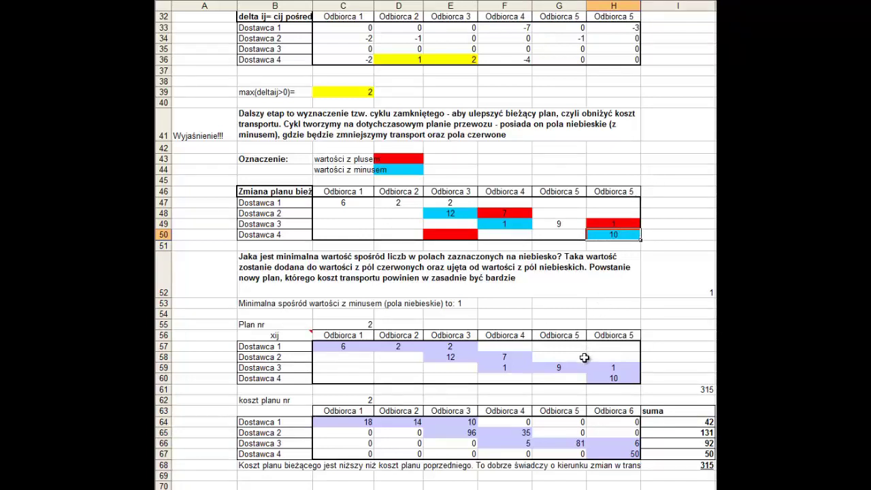
# - Compare the blue minus cells E48, F49 and H50 and inspect the formula in I52 that gives their minimum
pyautogui.click(462, 213)
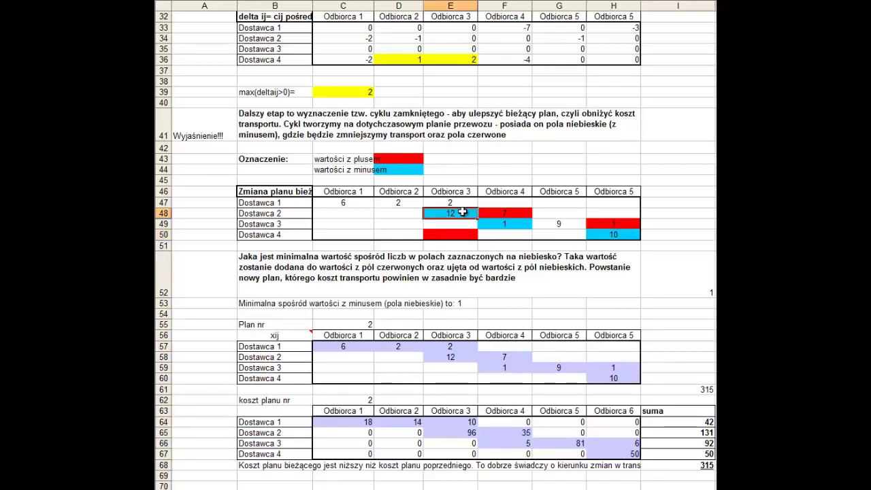
pyautogui.click(518, 224)
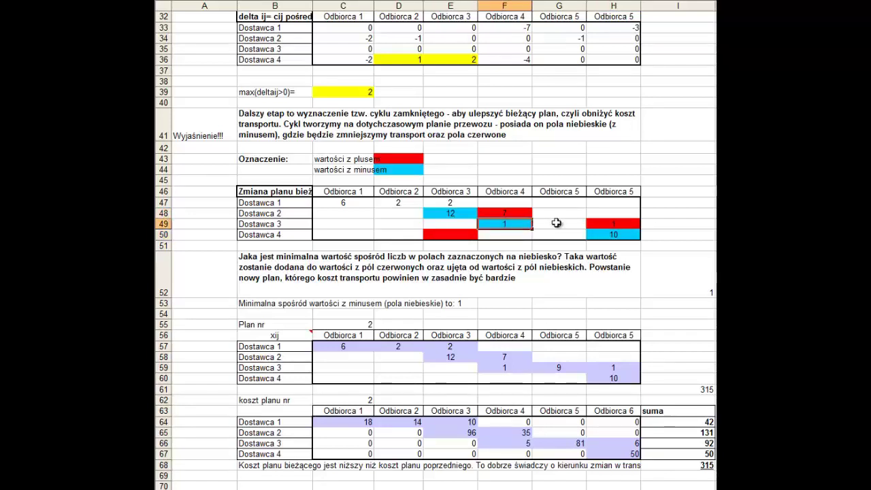
pyautogui.click(616, 233)
pyautogui.click(682, 283)
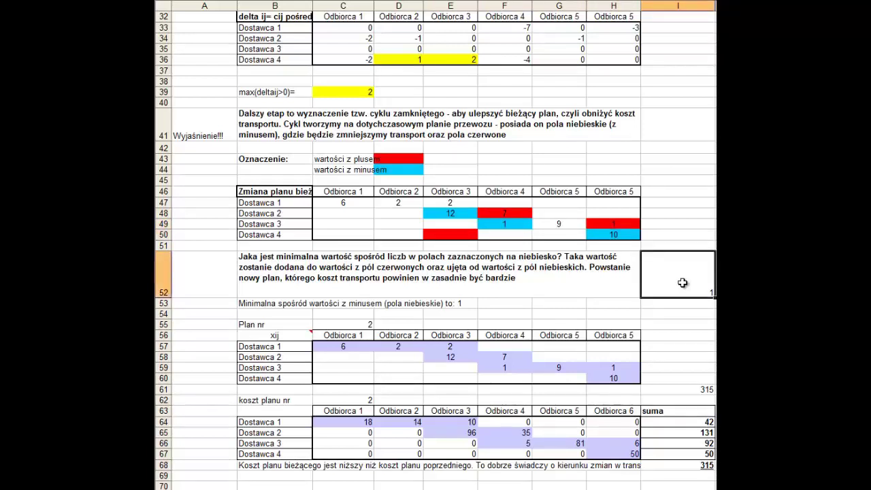
pyautogui.doubleClick(682, 282)
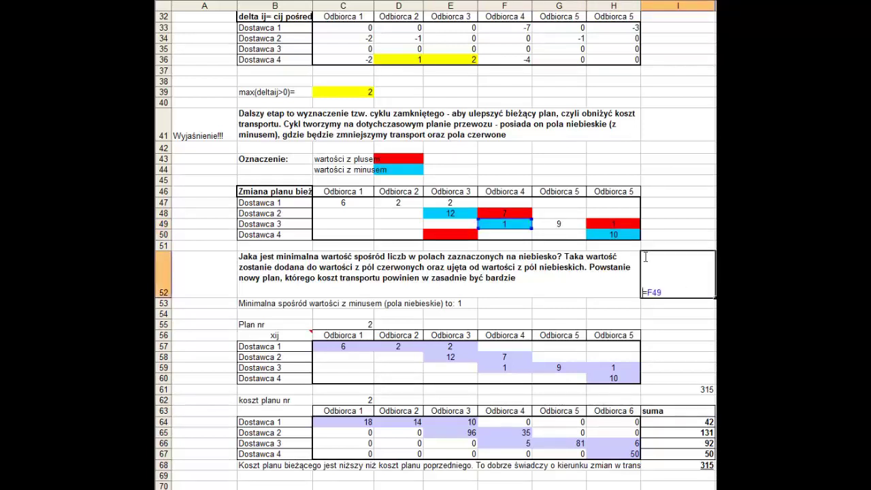
pyautogui.press('Return')
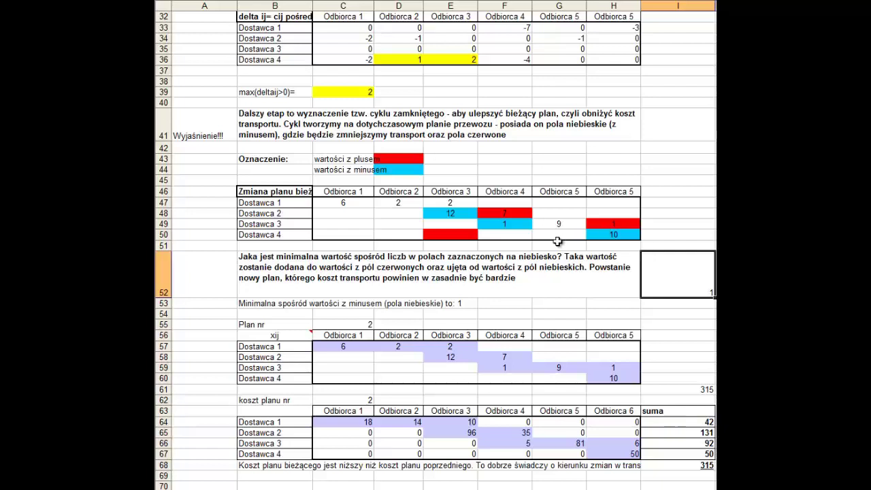
# - In the Odbiorca 3 column of the plan 2 table, set Dostawca 2 (E58) to 11 and Dostawca 4 (E60) to 1
pyautogui.click(458, 360)
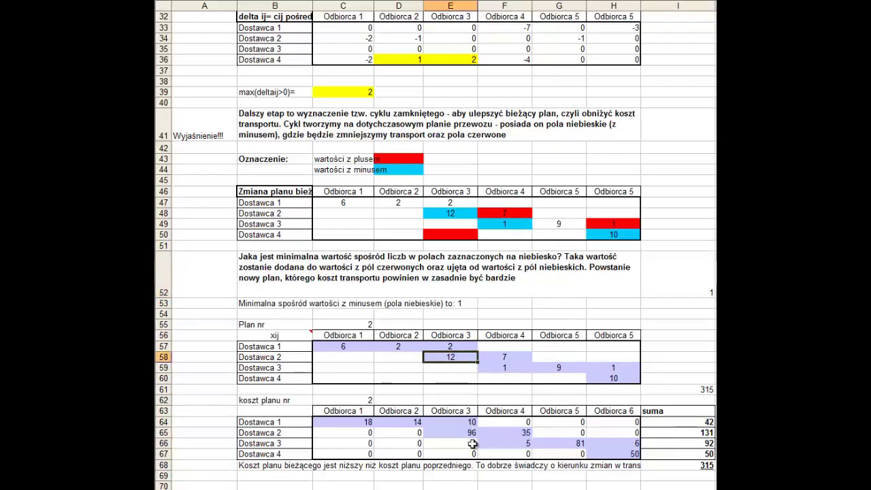
pyautogui.write('11')
pyautogui.press('Return')
pyautogui.press('Down')
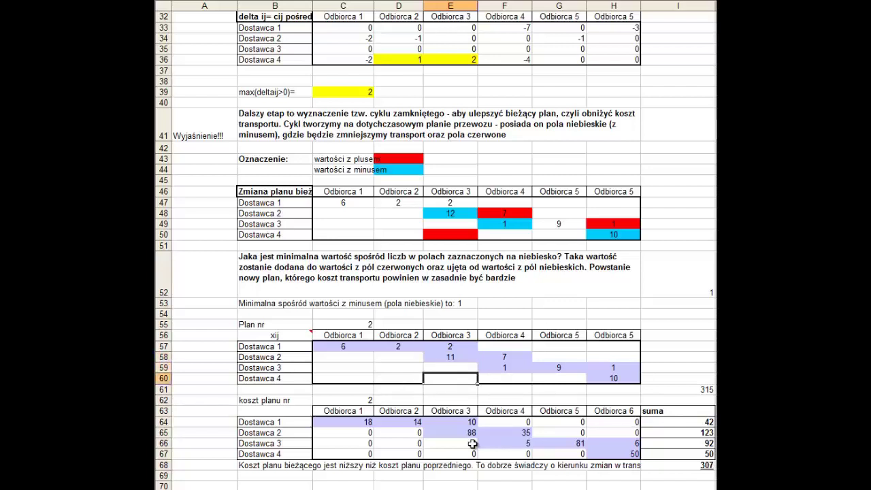
pyautogui.write('1')
pyautogui.press('Right')
# - In the Odbiorca 4 column of plan 2, set Dostawca 2 (F58) to 8 and clear the Dostawca 3 cell (F59)
pyautogui.press('Up')
pyautogui.press('Up')
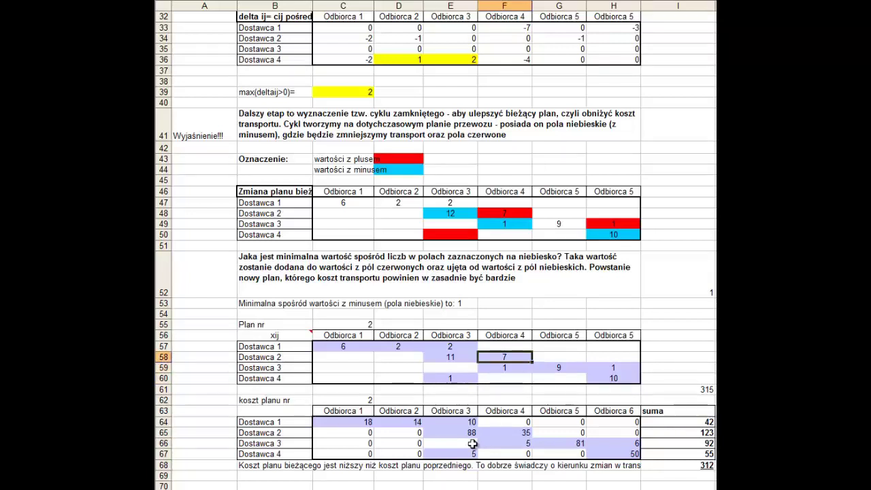
pyautogui.write('8')
pyautogui.press('Return')
pyautogui.press('Delete')
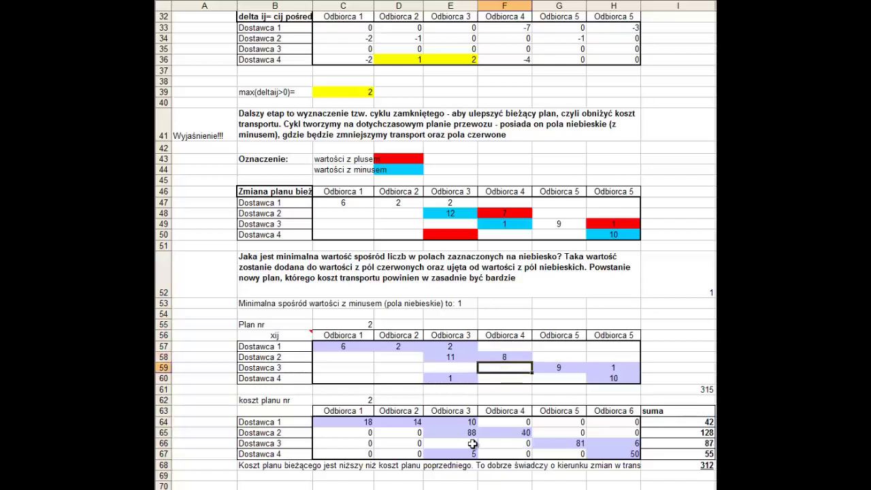
# - In column H of the plan 2 table, set Dostawca 3 (H59) to 2 and Dostawca 4 (H60) to 9
pyautogui.press('Right')
pyautogui.press('Right')
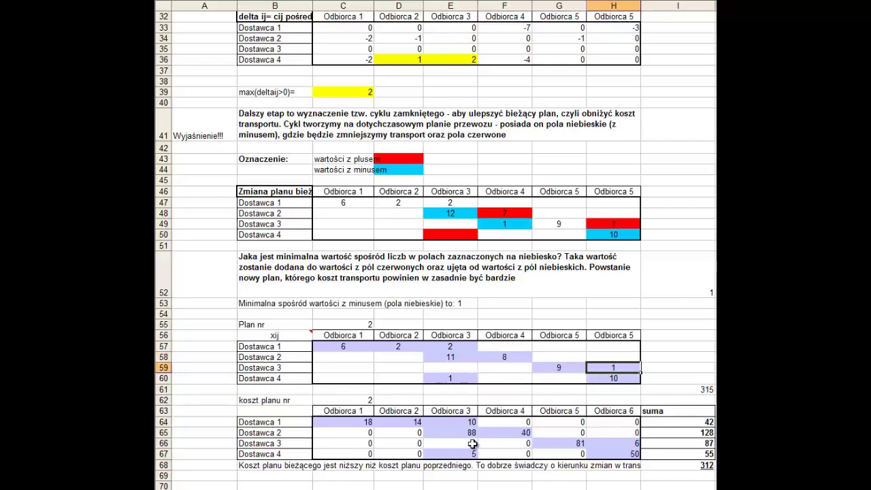
pyautogui.write('2')
pyautogui.press('Return')
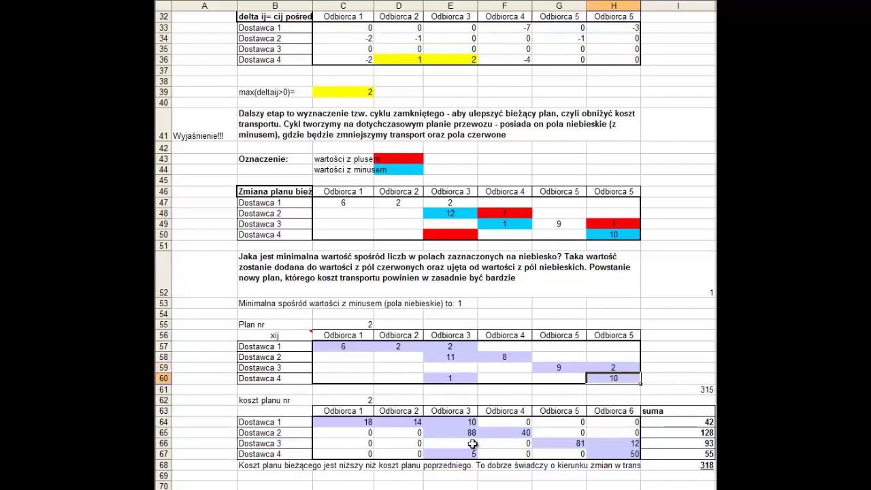
pyautogui.write('9')
pyautogui.press('Return')
# - Compare the total cost of the new plan in I68 with the previous plan's cost in I61
pyautogui.press('Right')
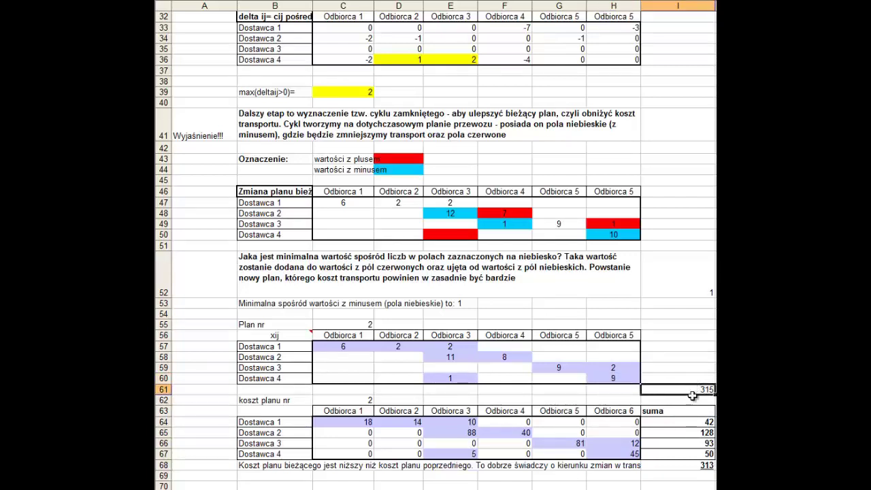
pyautogui.click(693, 468)
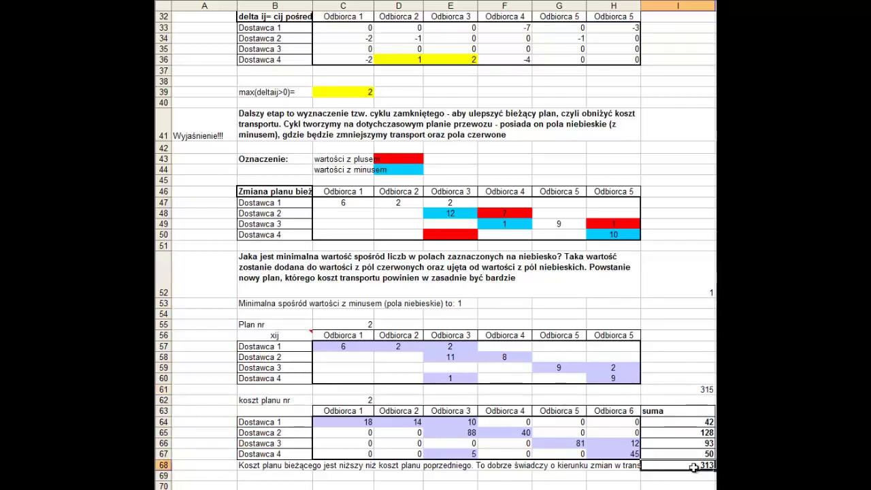
pyautogui.click(687, 393)
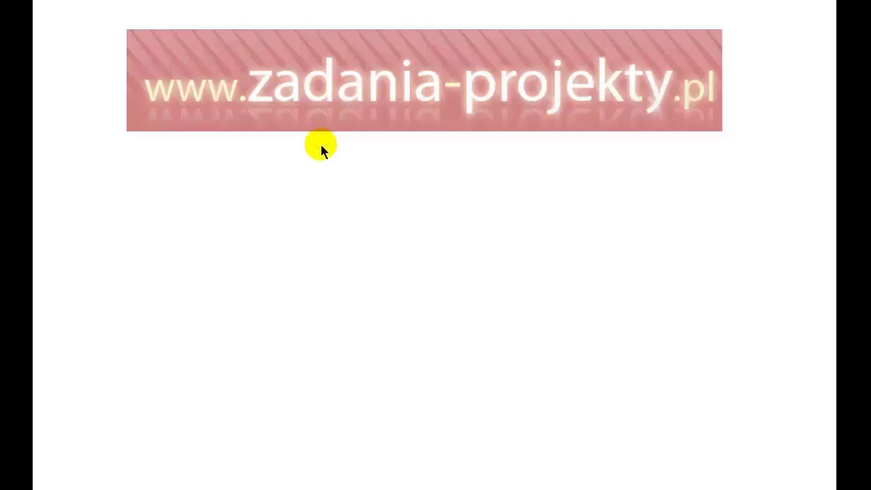
pyautogui.hotkey('ctrl', 'v')
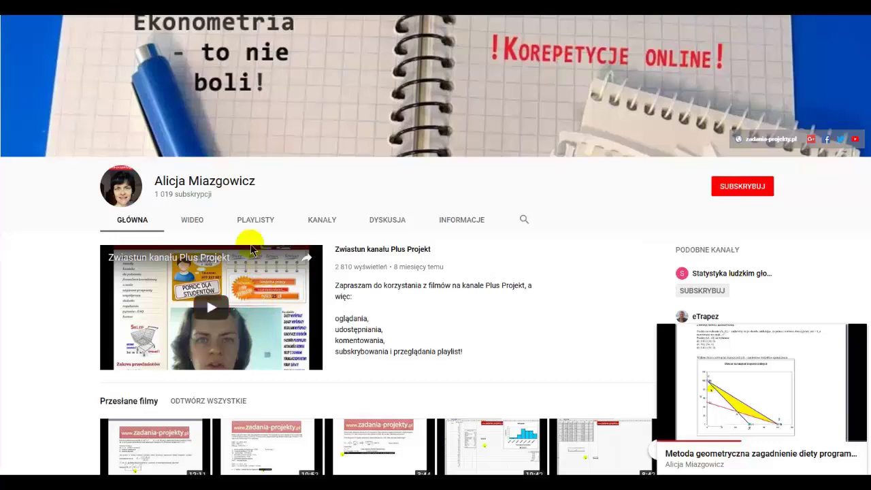
pyautogui.click(200, 222)
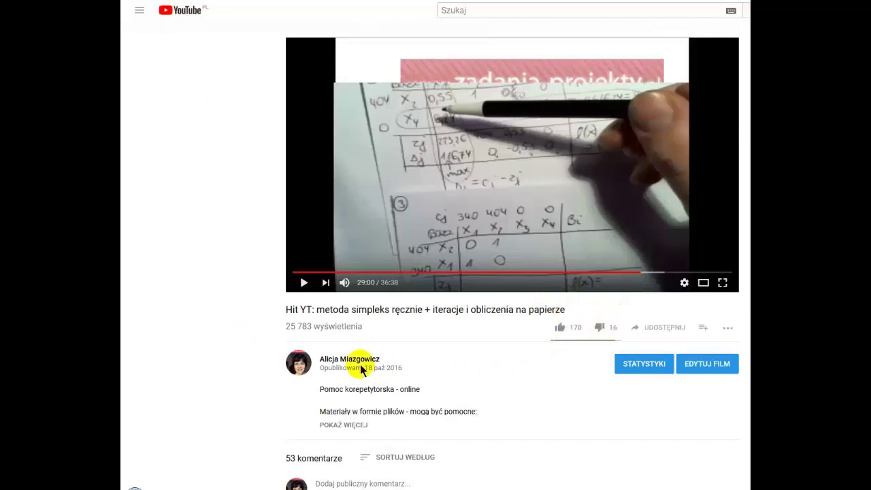
pyautogui.scroll(-4, 125, 245)
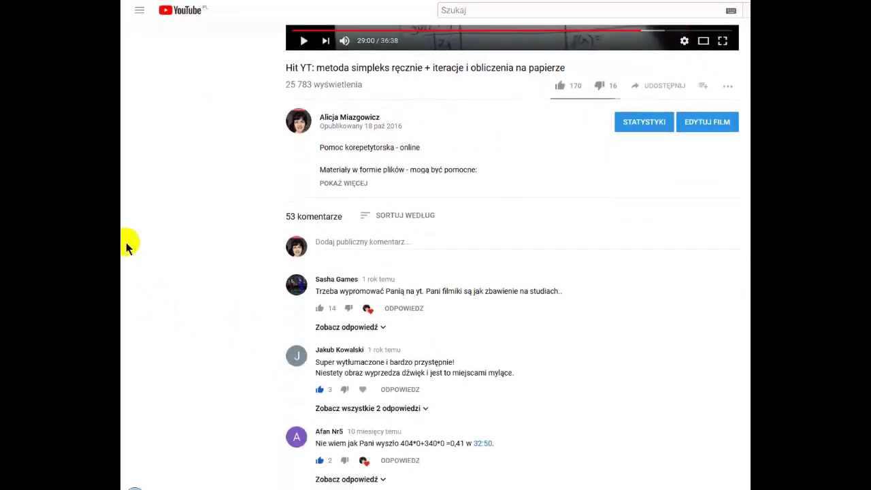